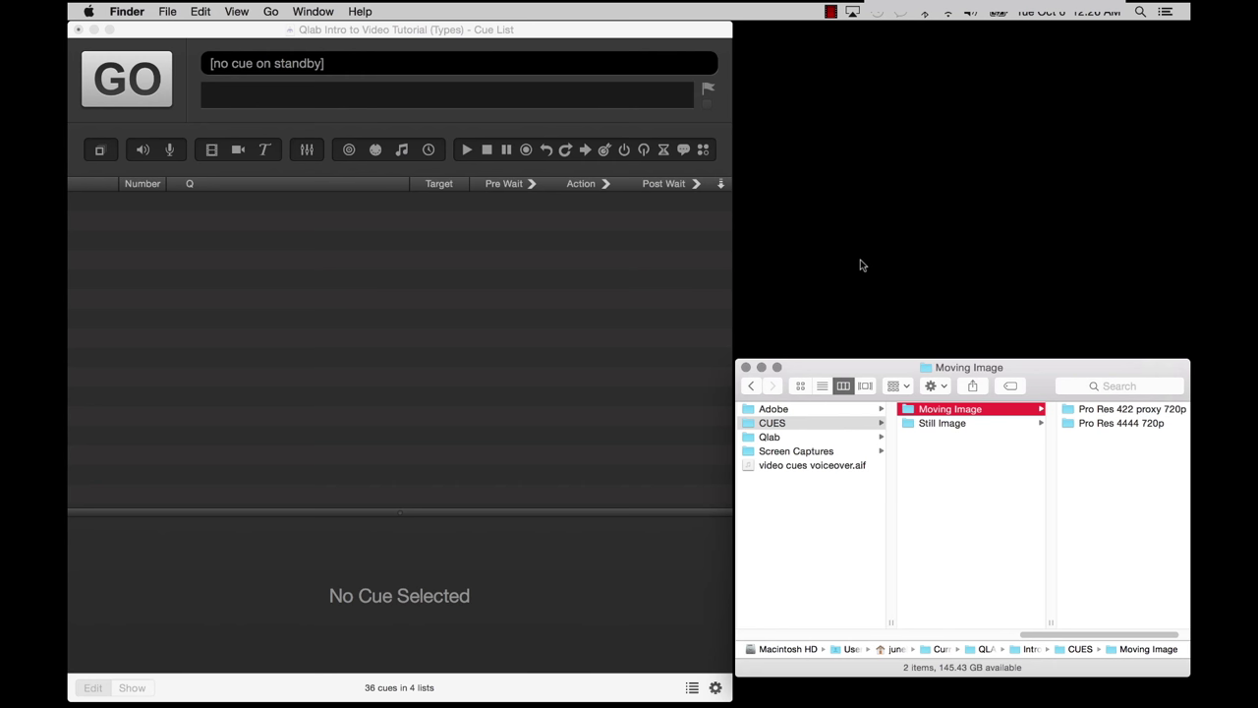
- Bring the empty QLab cue list window in front of the Finder window
click(208, 259)
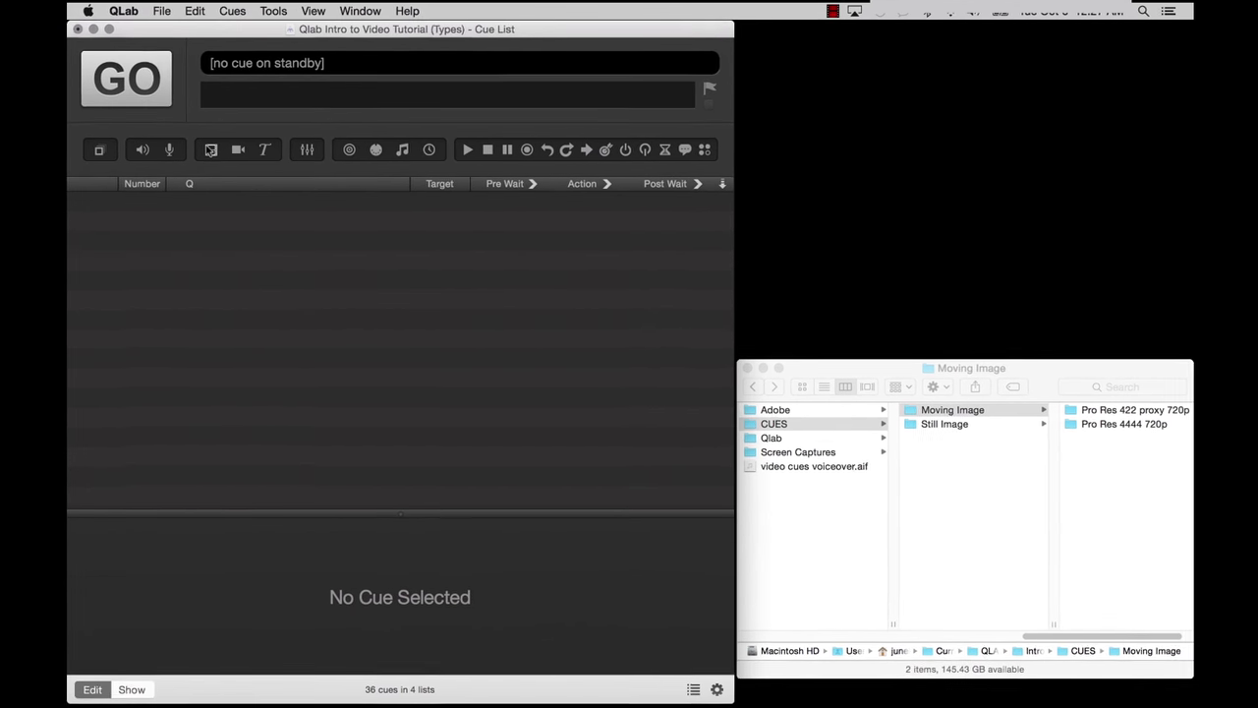
- Add video cue 10, camera cue 11 and titles cue 12, then select cue 10
click(210, 153)
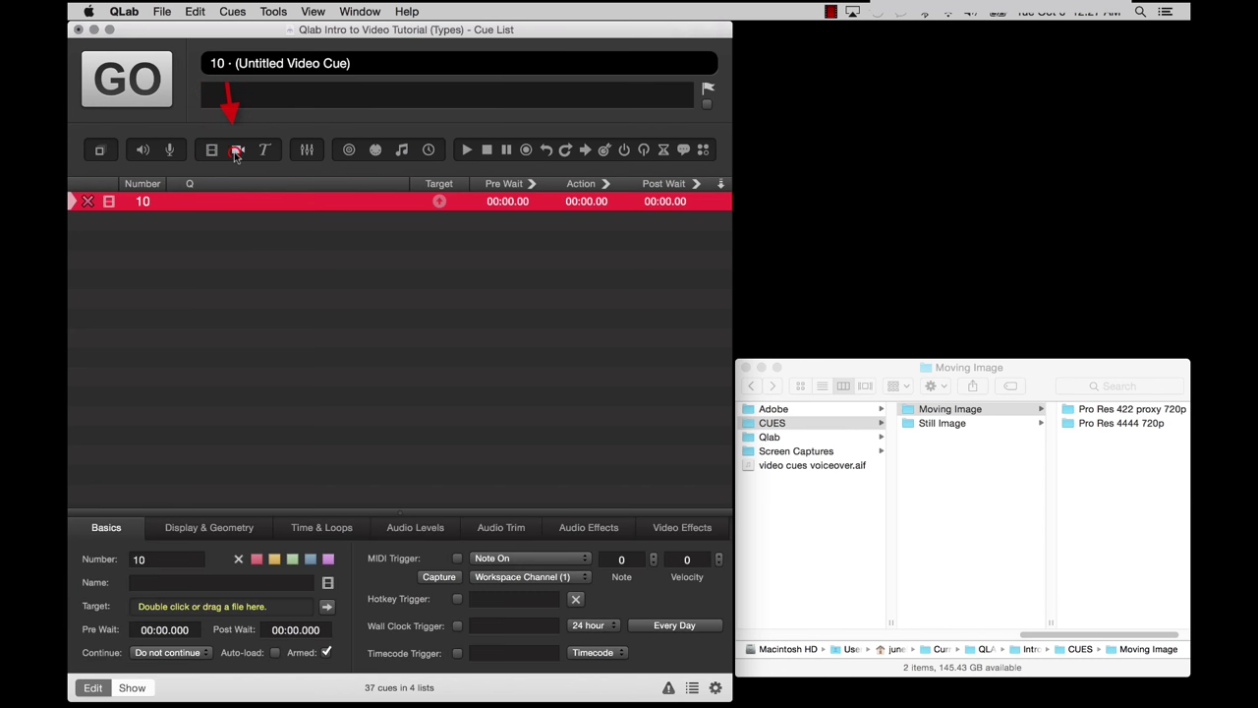
click(237, 152)
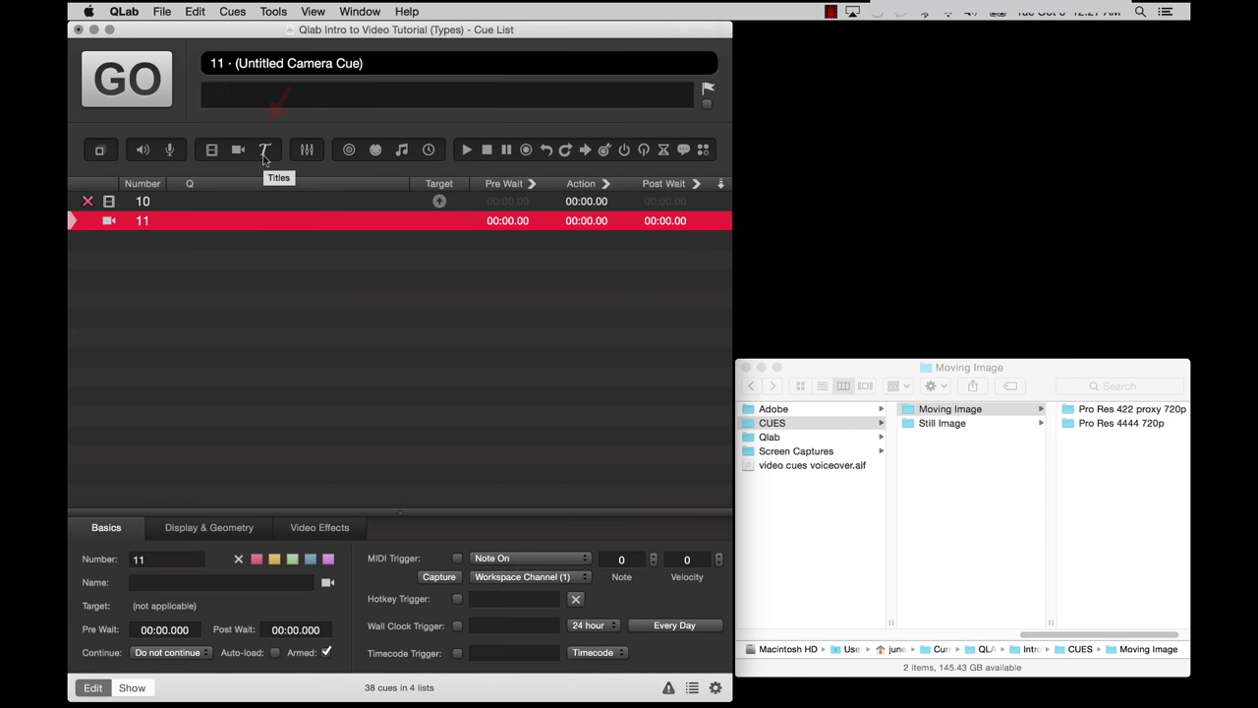
click(263, 152)
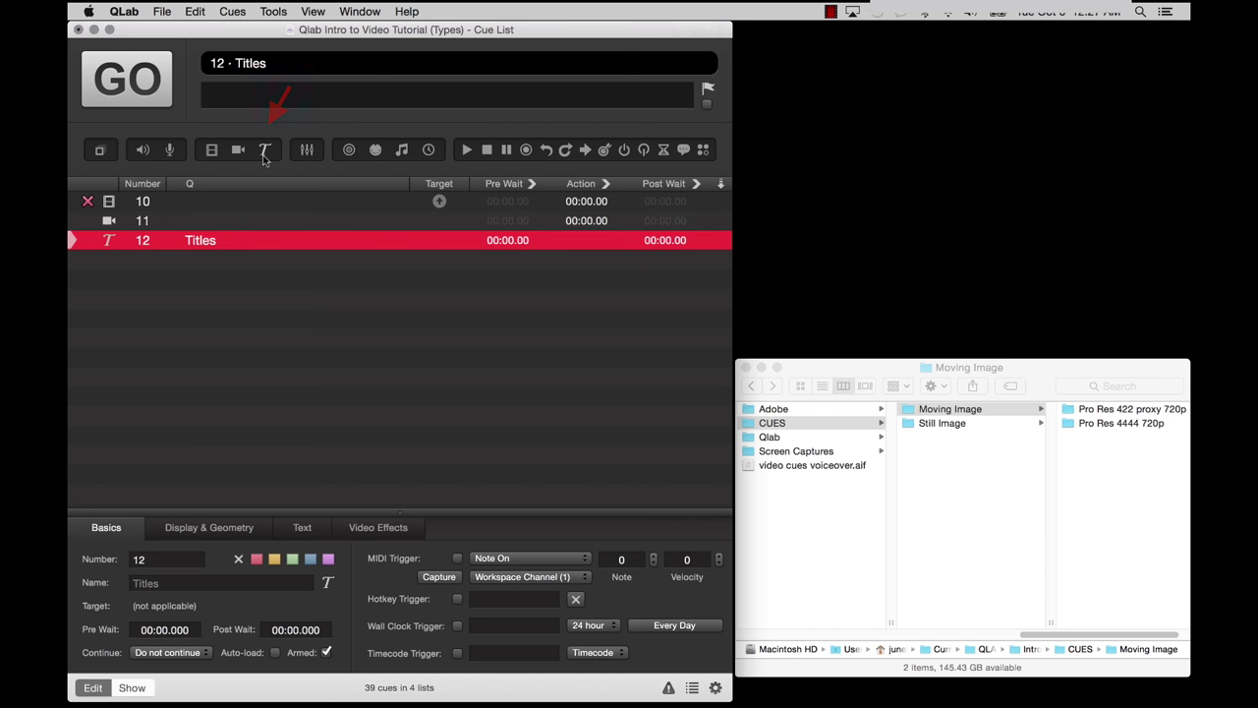
click(261, 203)
mouse_move(440, 201)
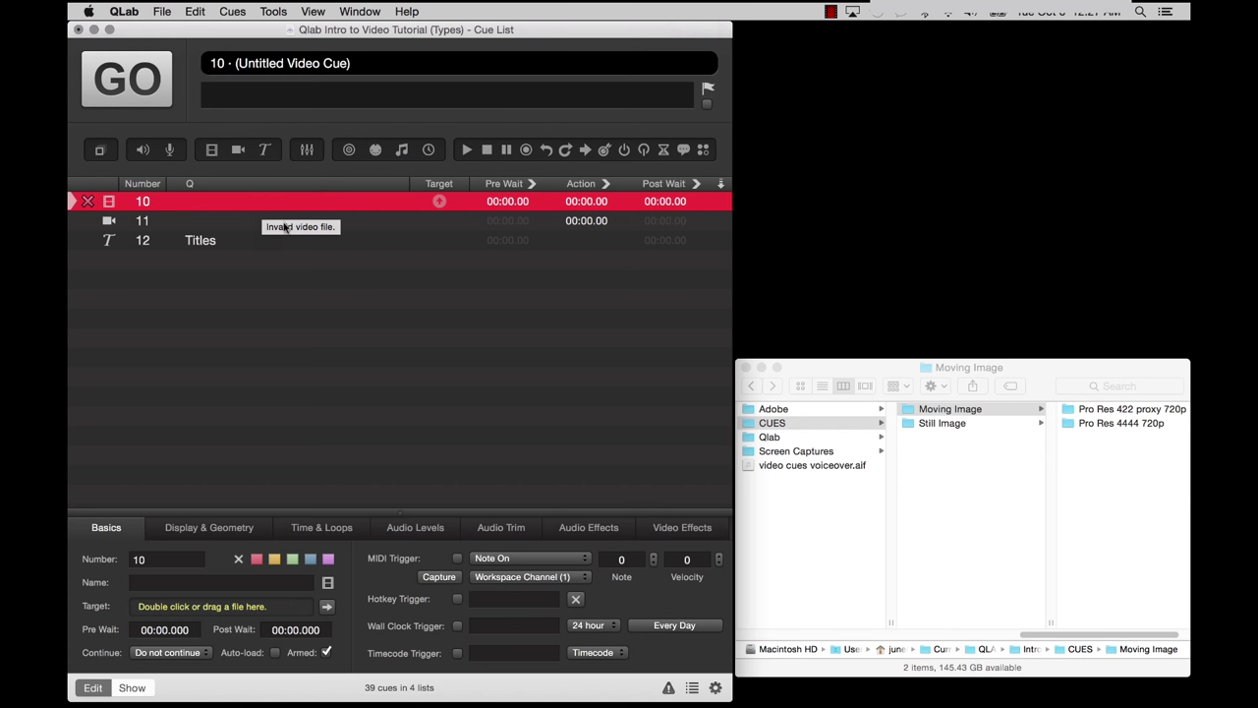
- Set video cue 10's target file to 1 Friday Harbor Ferry.mov
double_click(439, 203)
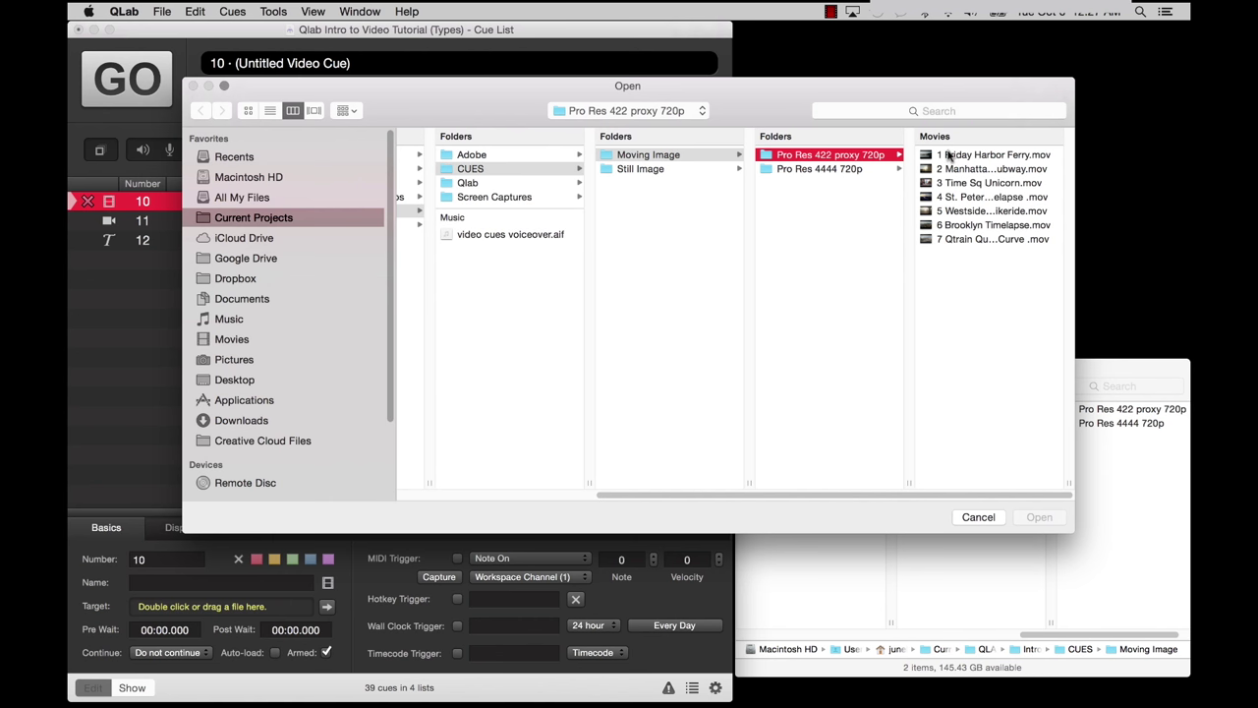
click(949, 157)
click(1037, 518)
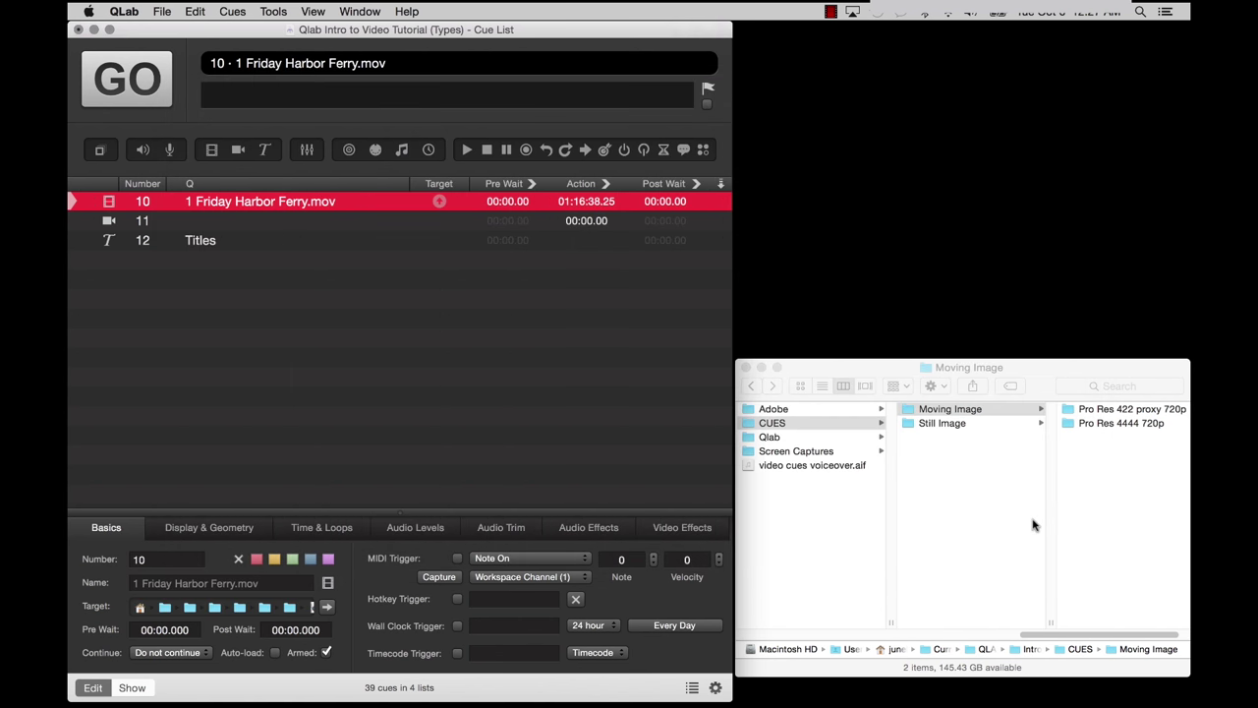
- Drag 2 Manhattan Bridge Subway.mov from Finder into the list as new cue 10.5
click(1072, 407)
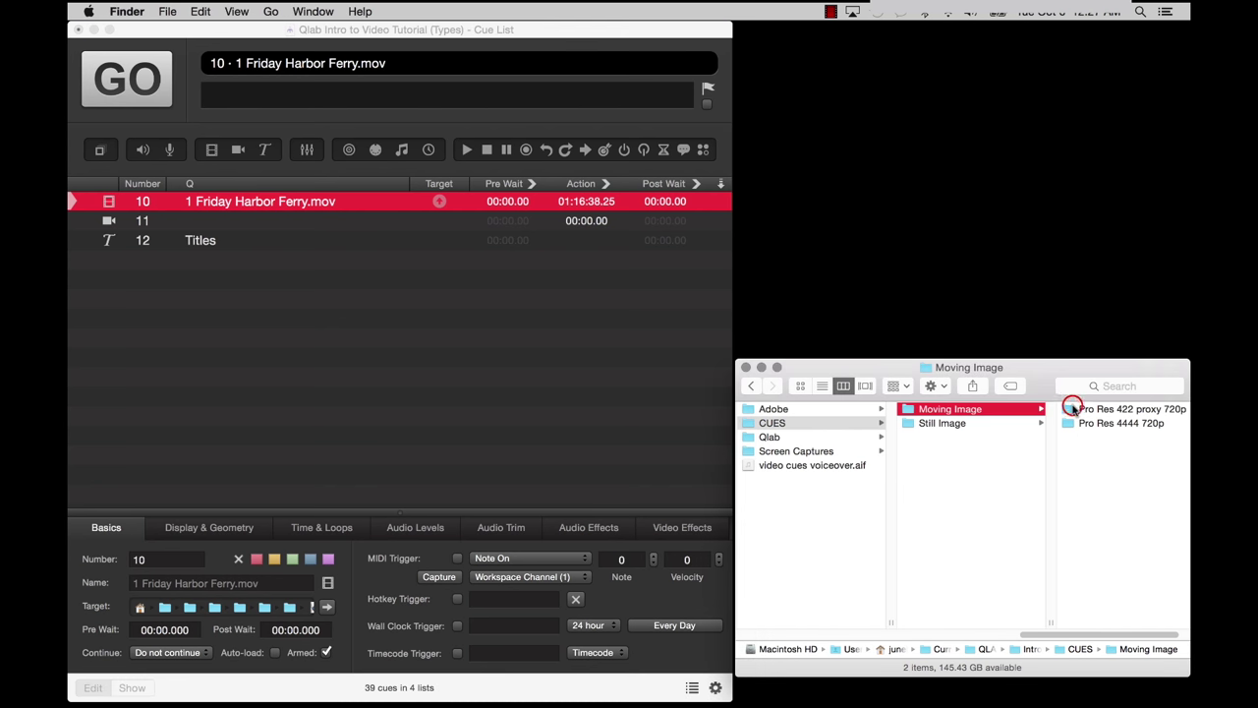
click(1070, 407)
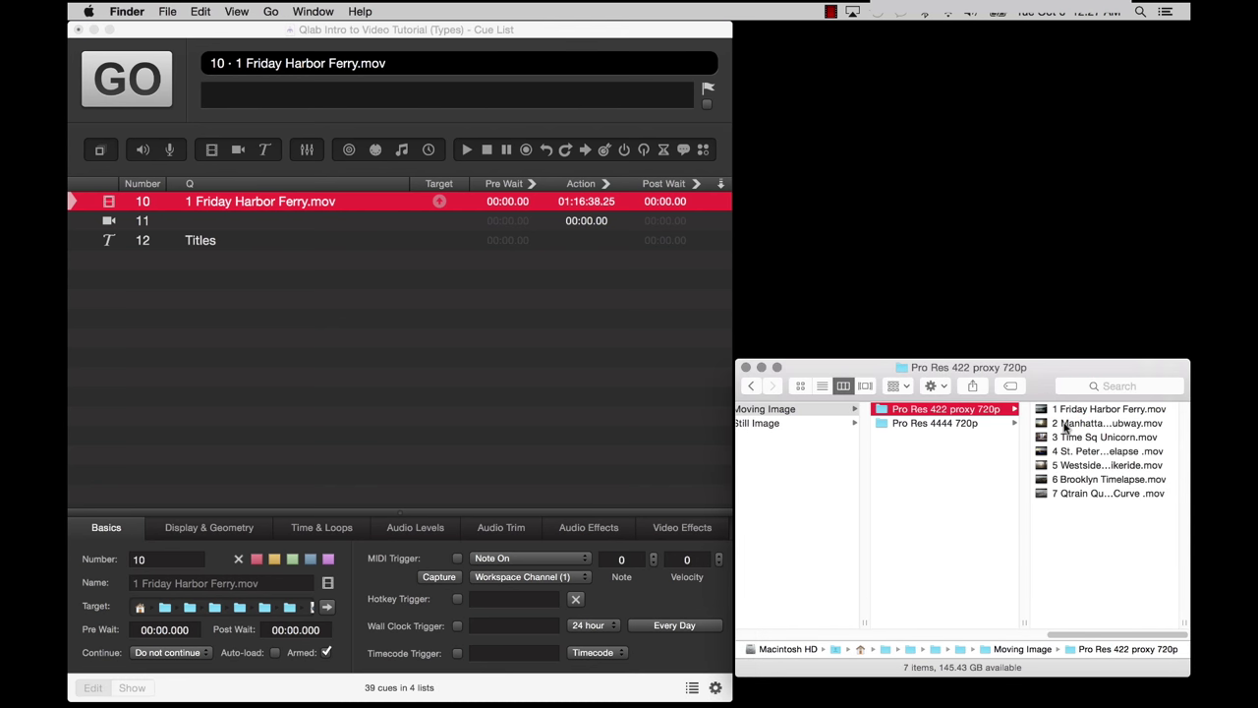
drag(1065, 425, 282, 218)
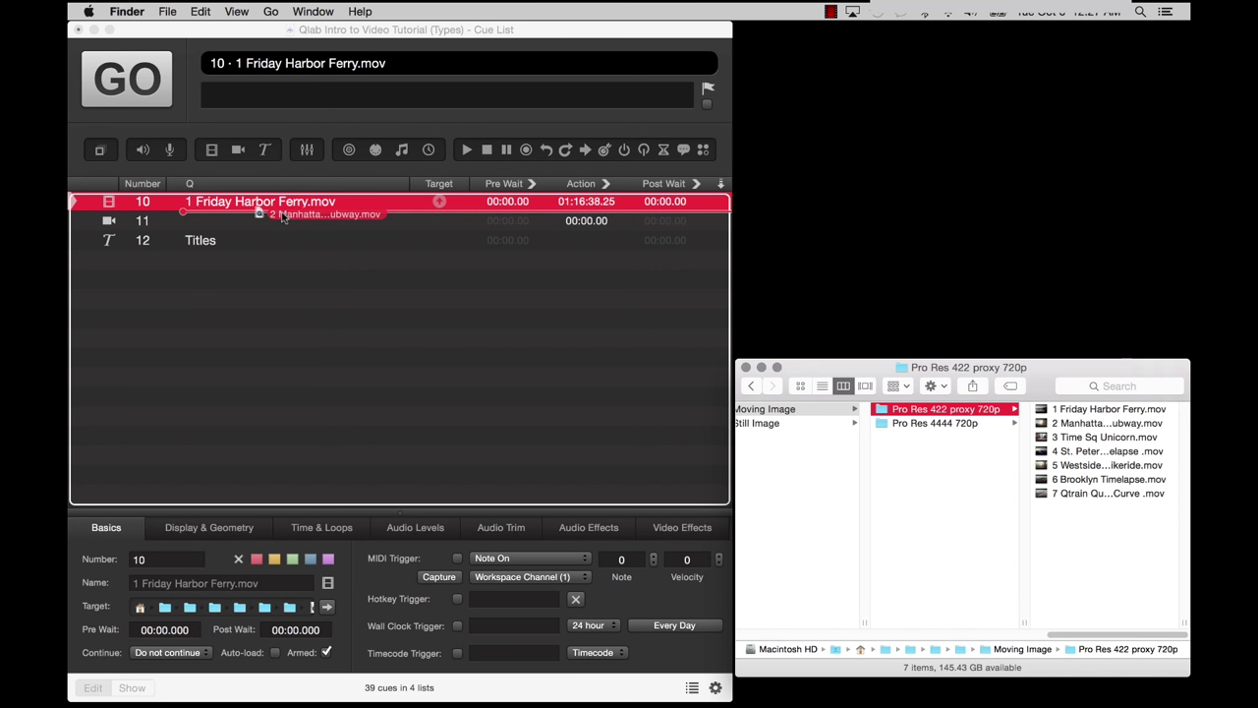
drag(282, 218, 282, 218)
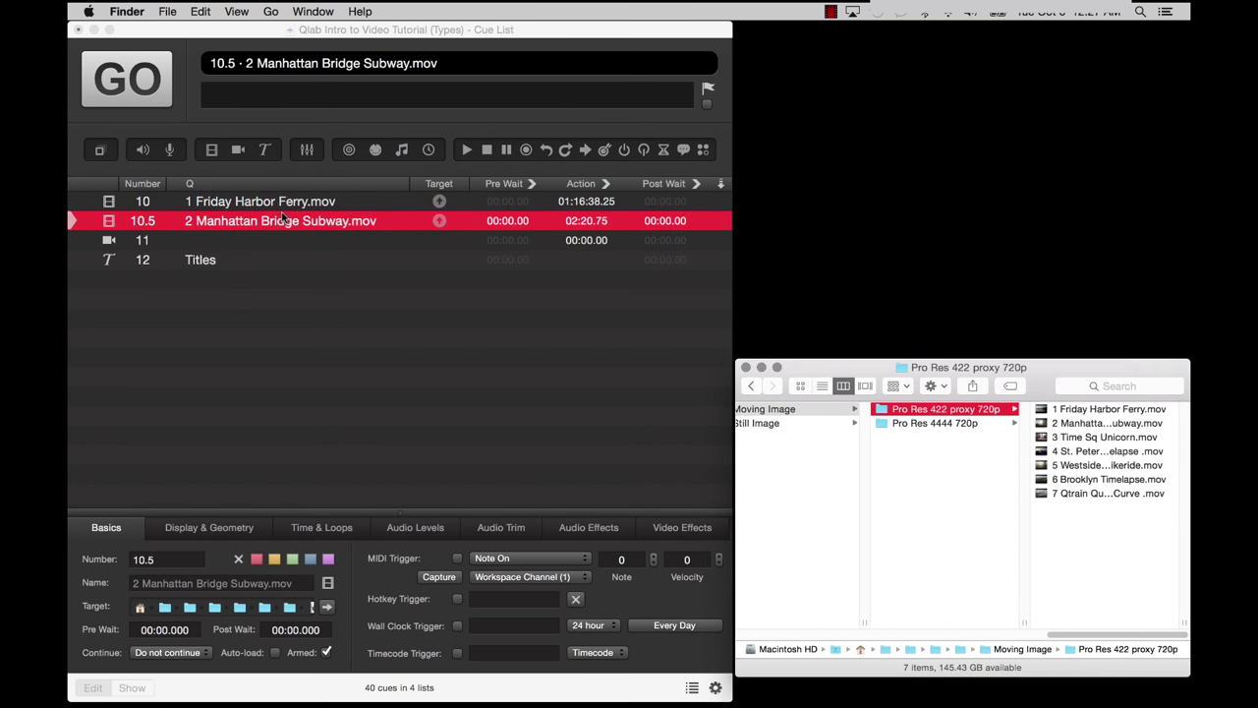
- Switch to the TYPES cue list via the cue lists sidebar and close Finder
click(690, 688)
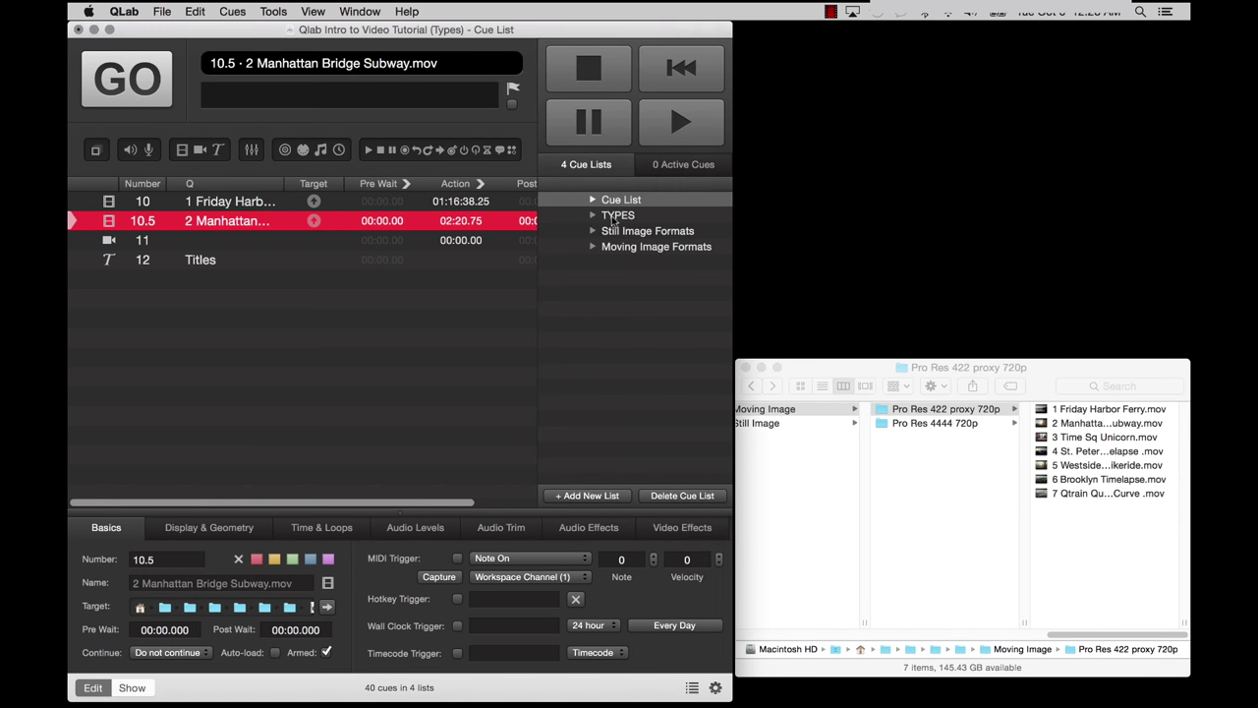
click(613, 217)
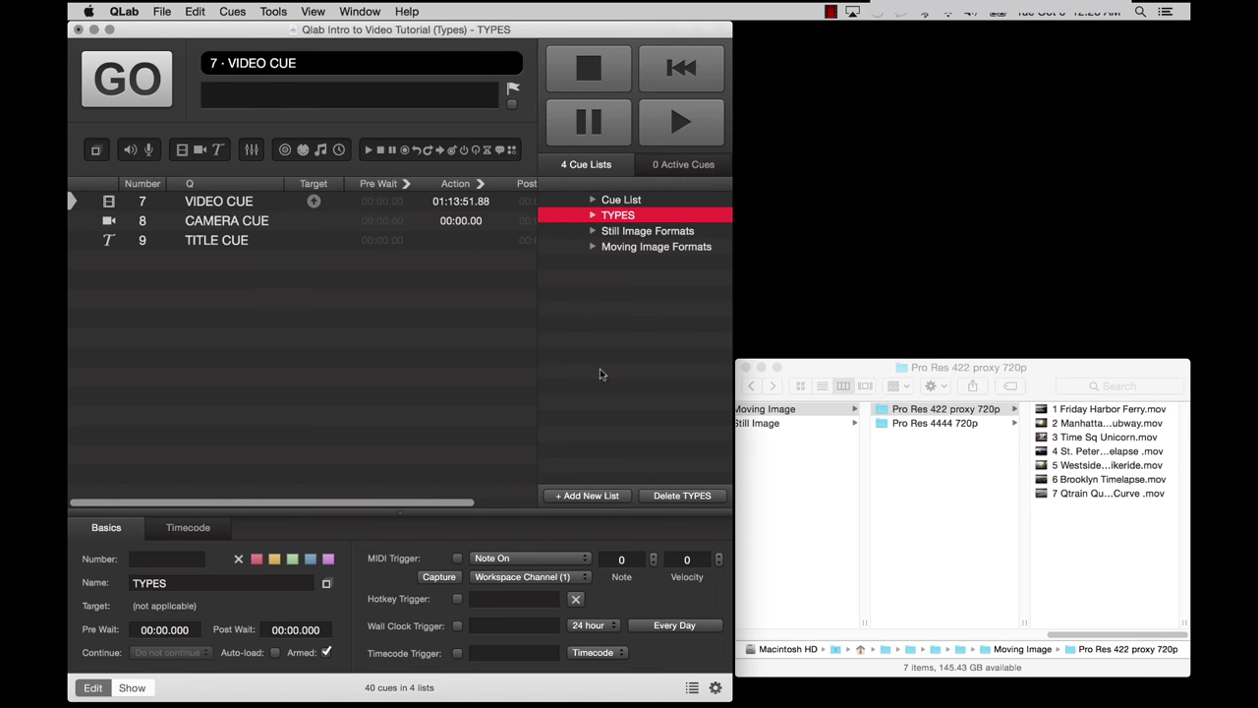
click(691, 689)
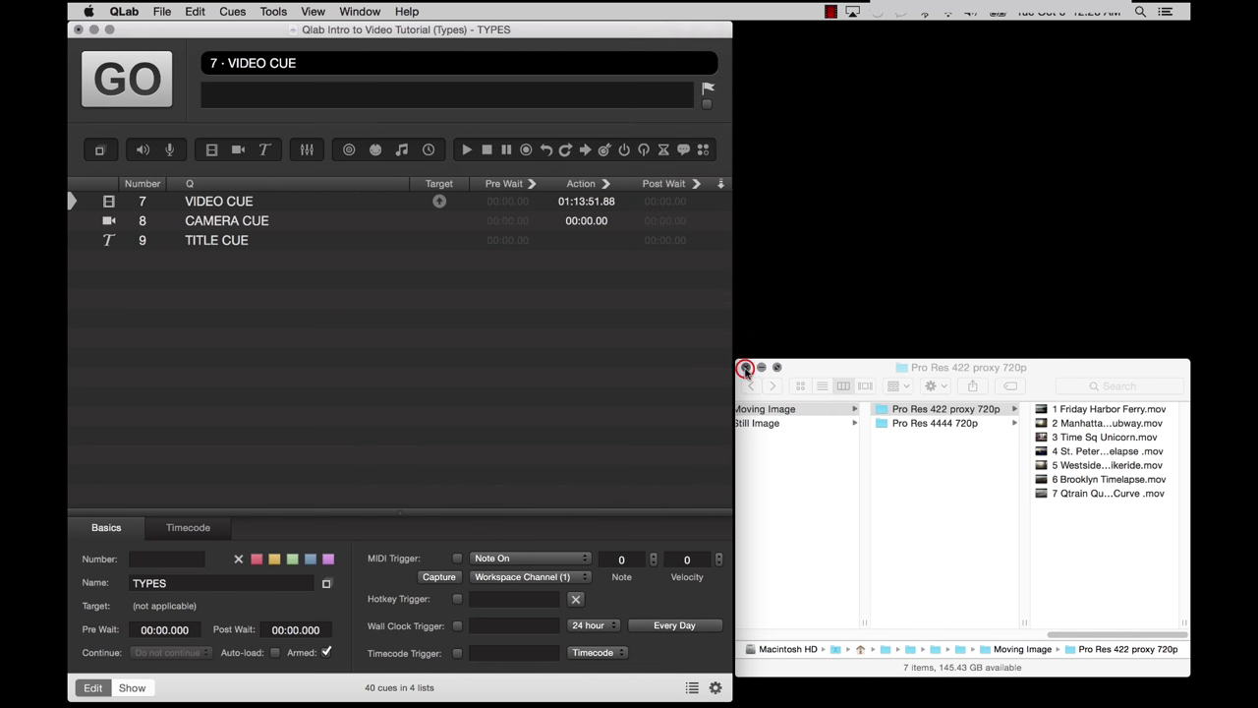
click(745, 367)
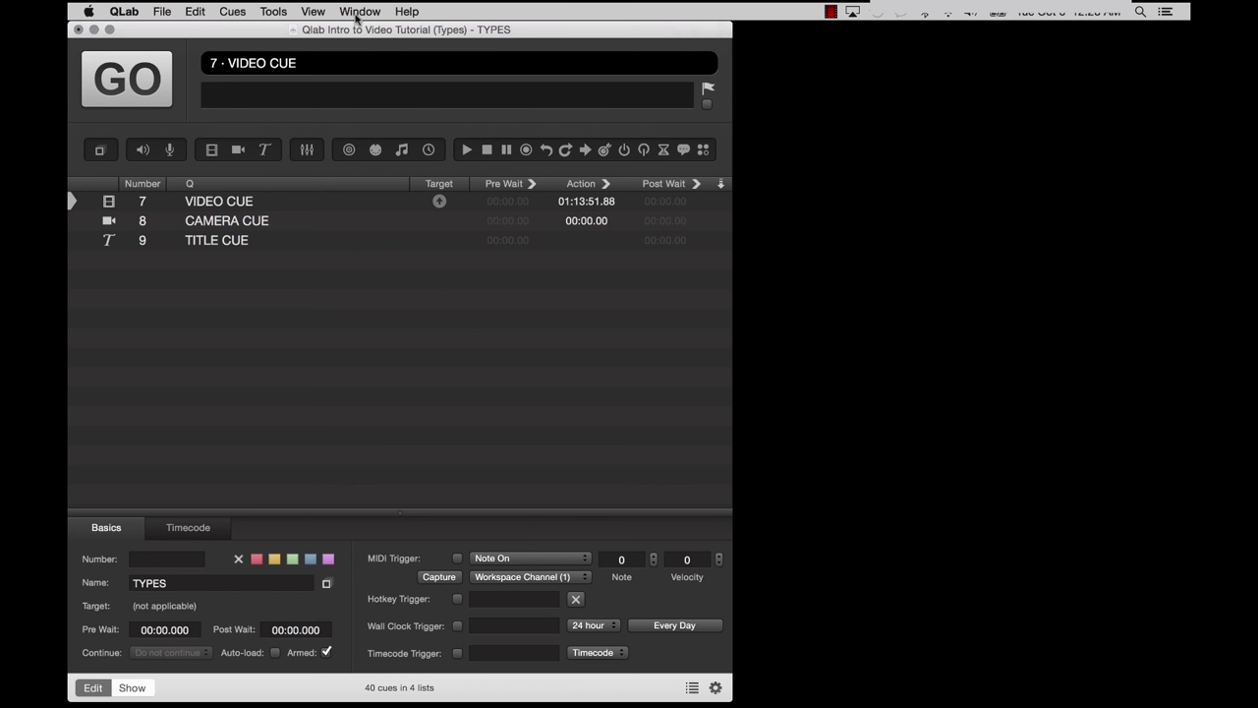
- Open the Audition window with Shift-Command-A beside the TYPES cue list
click(358, 11)
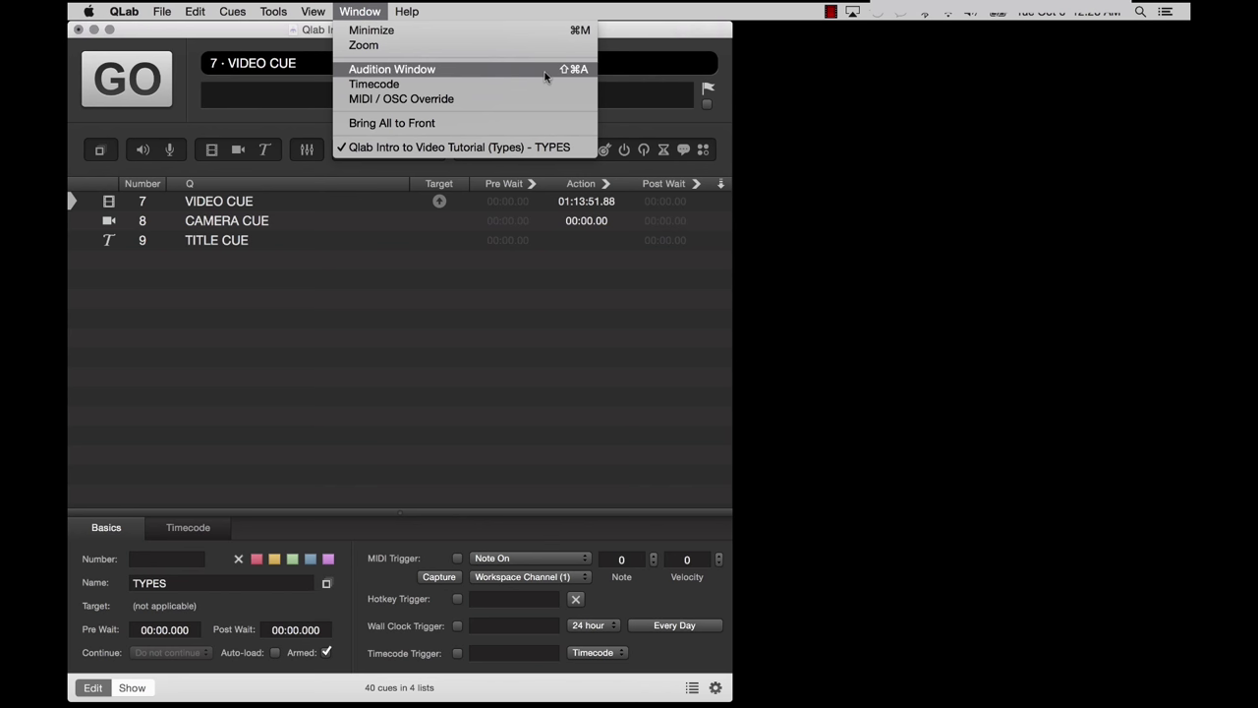
click(427, 363)
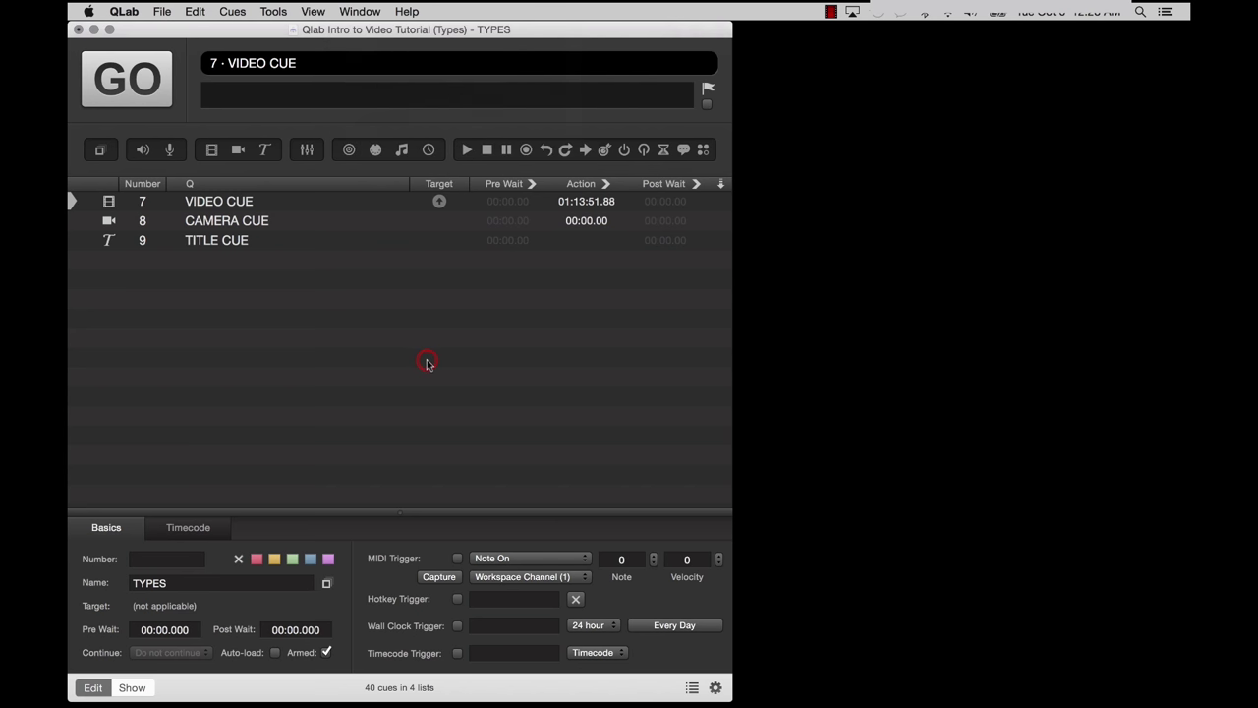
key(super+shift+a)
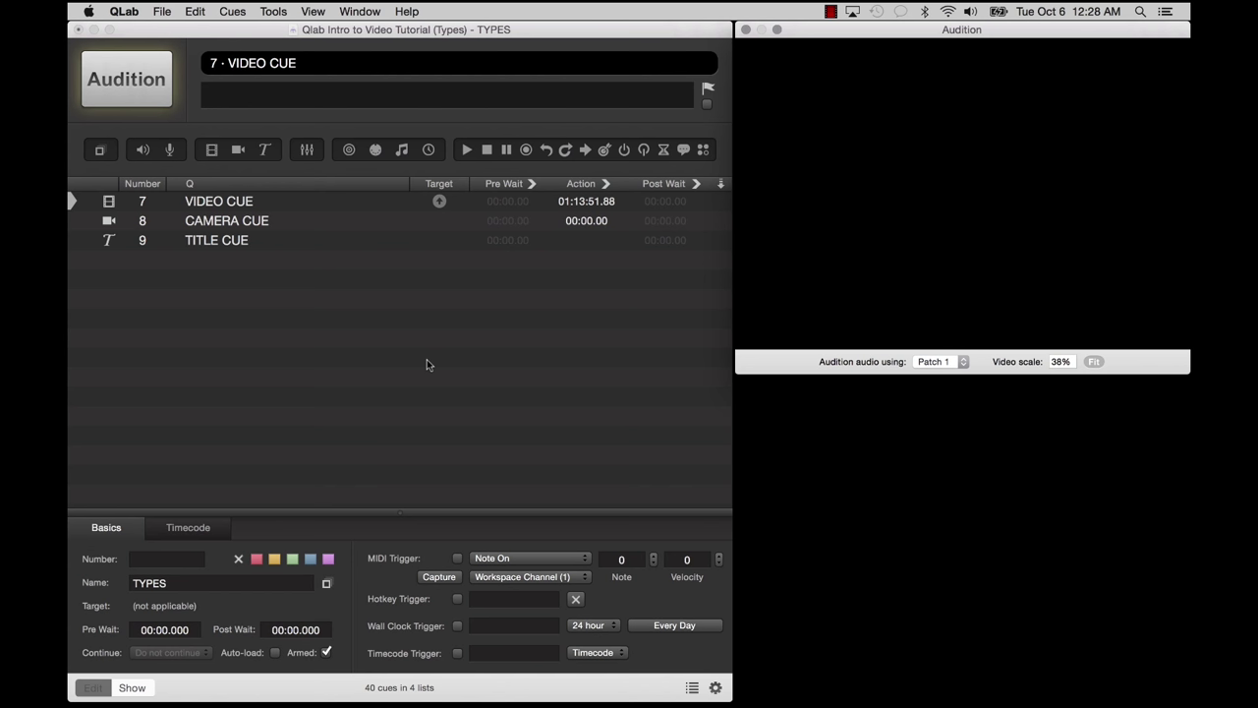
- Audition VIDEO CUE, CAMERA CUE and TITLE CUE in turn starting from cue 7
click(283, 201)
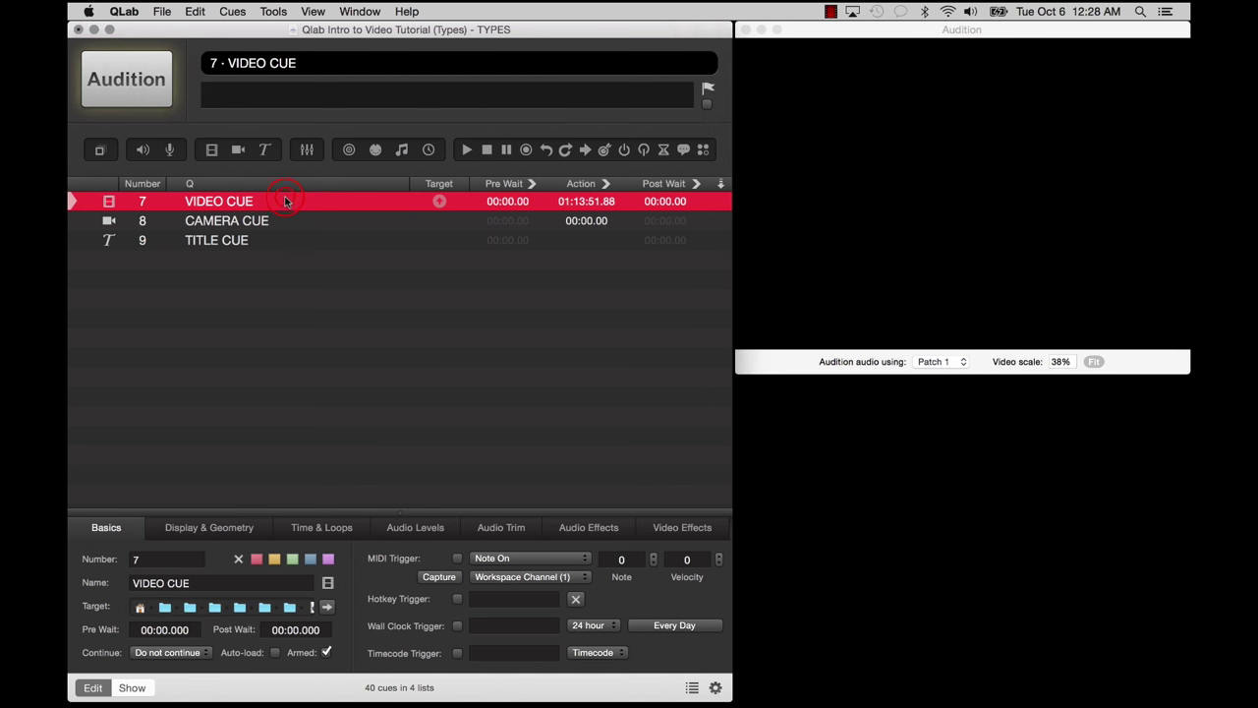
key(space)
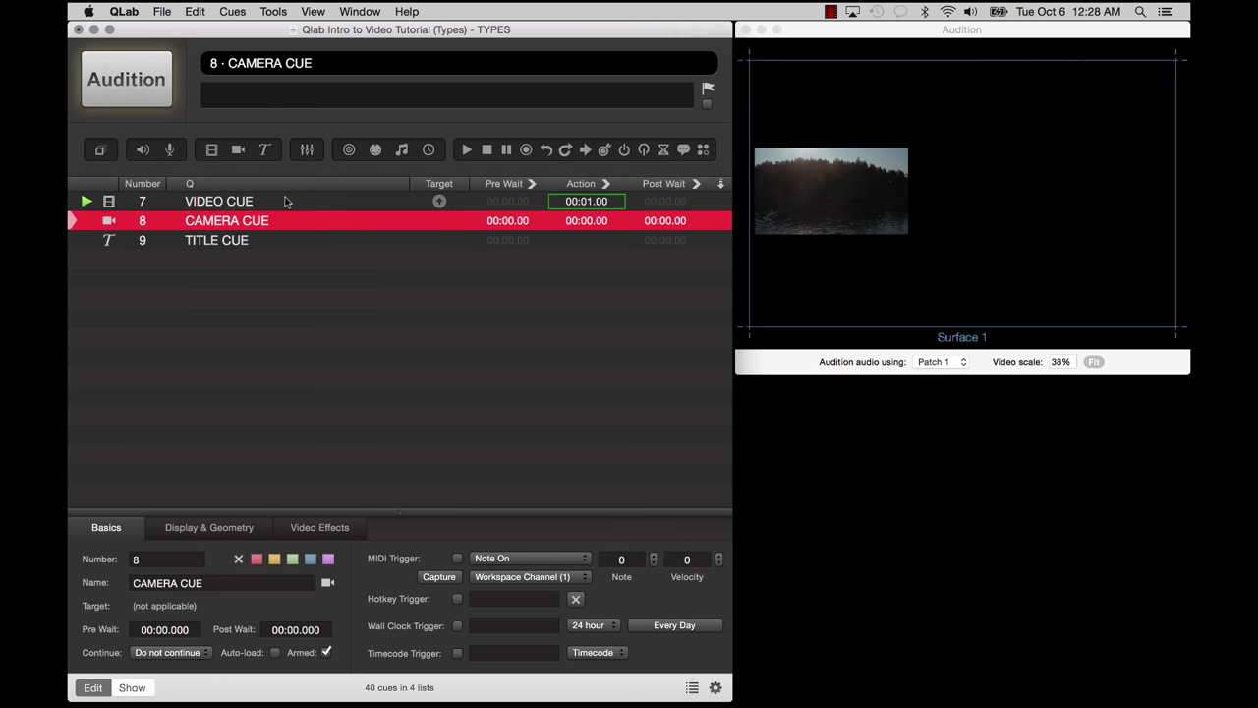
key(space)
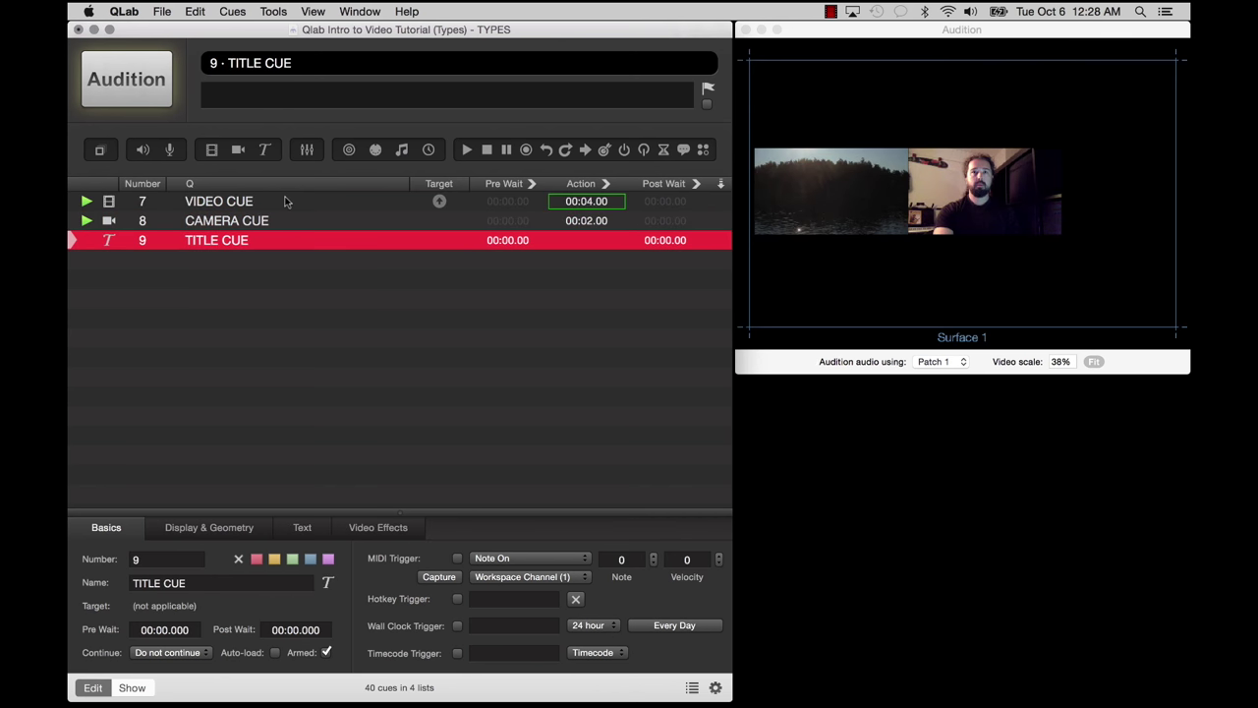
key(space)
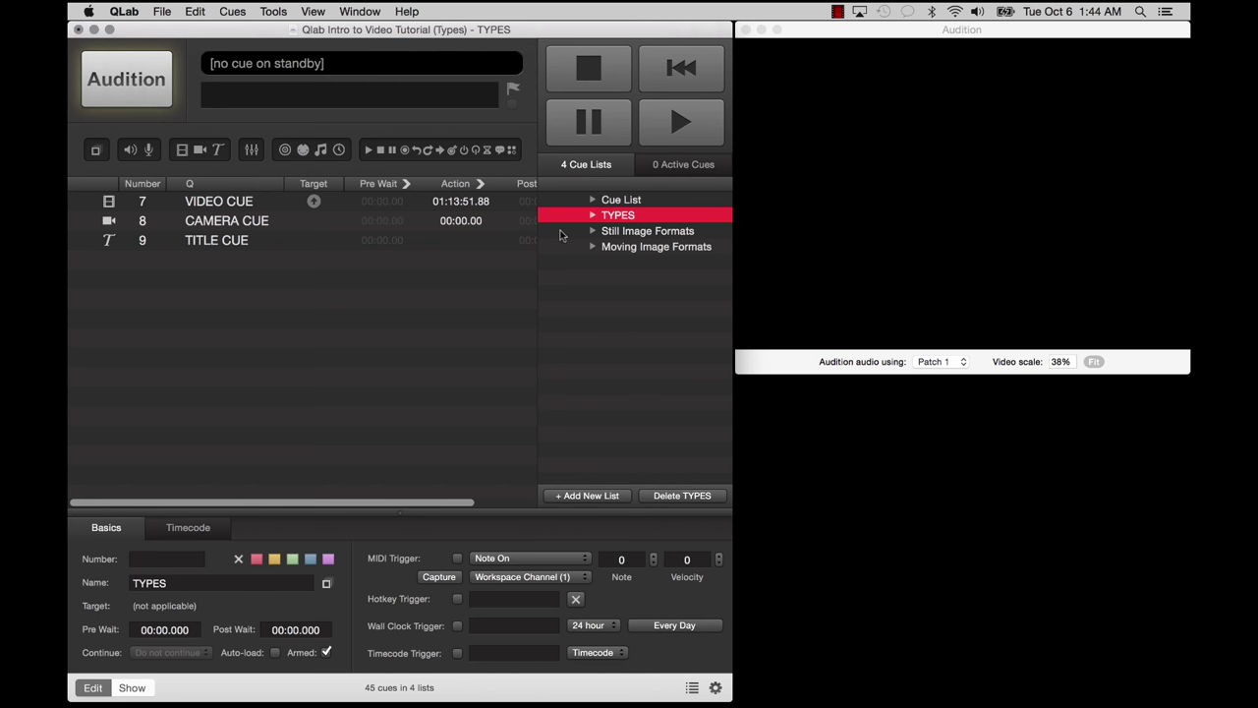
- Audition the Other Formats and PNG is the BEST still cues, then switch to Moving Image Formats
click(560, 234)
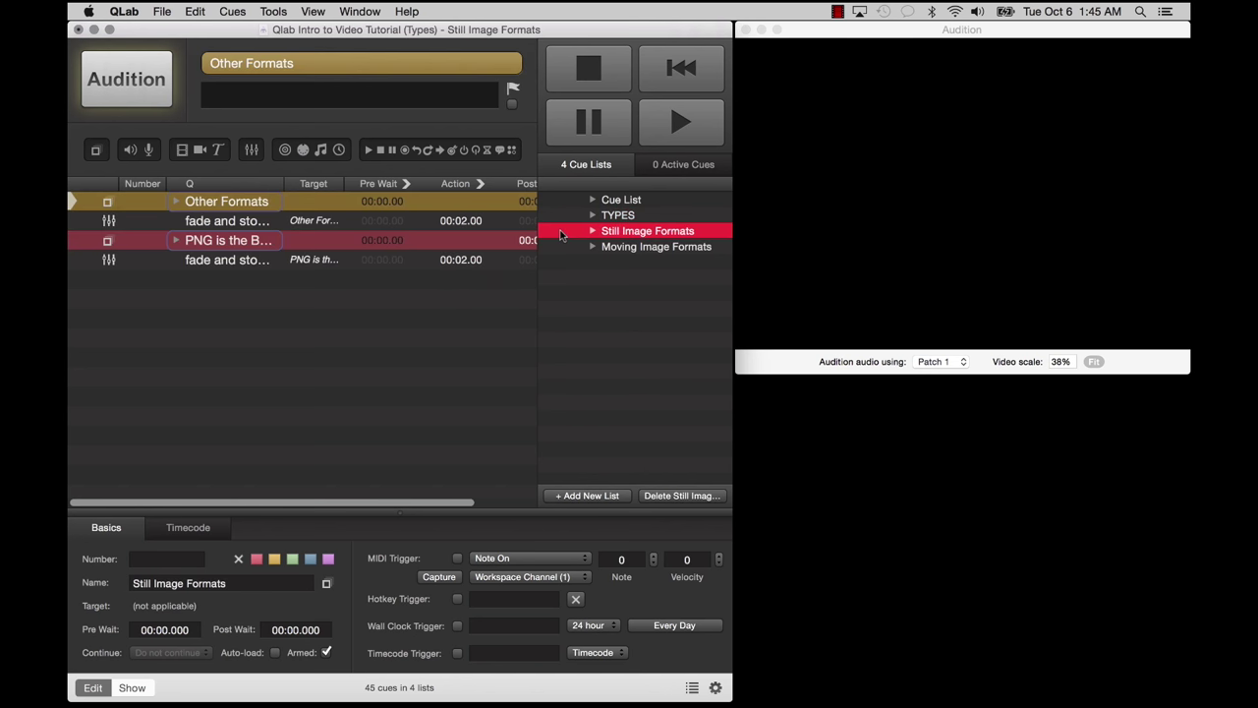
key(super+l)
click(250, 204)
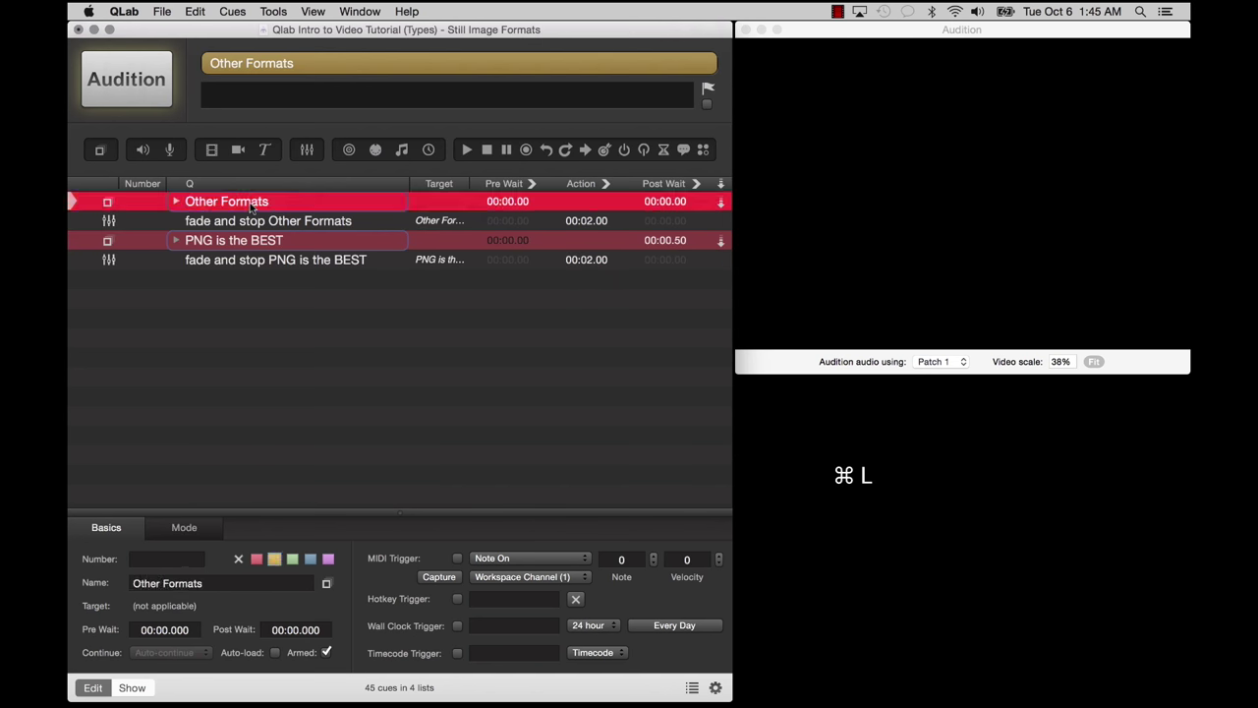
key(space)
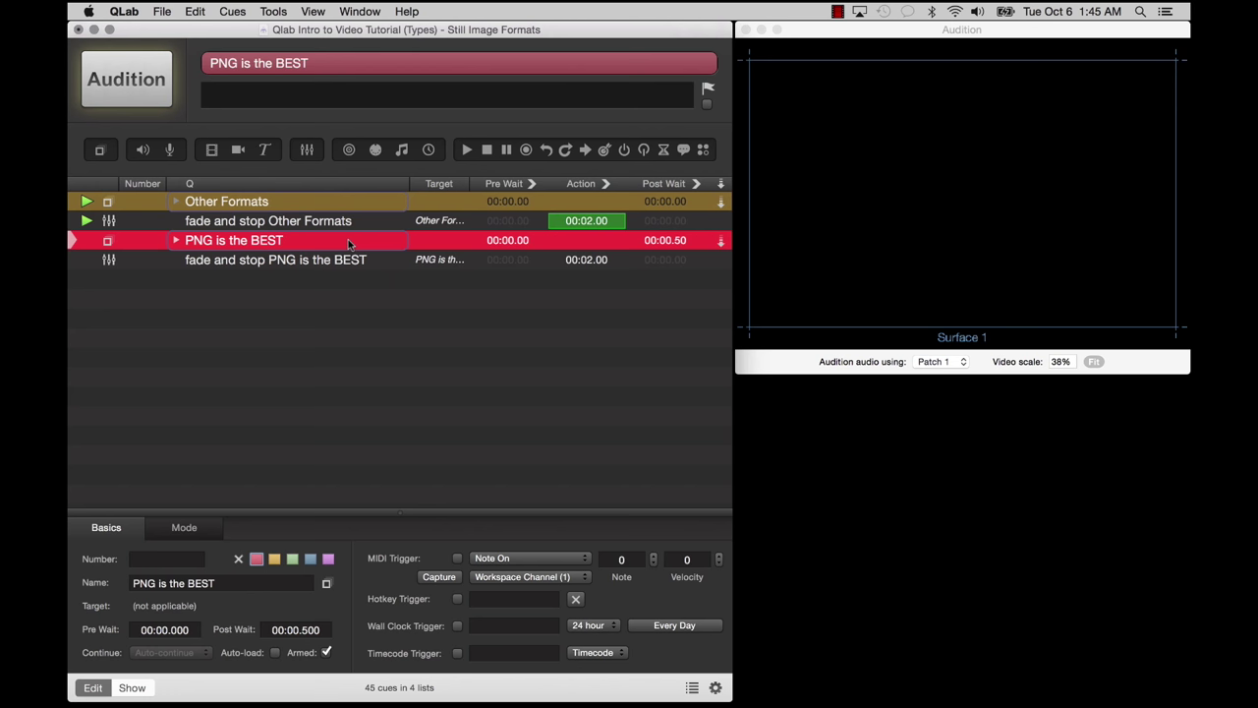
key(space)
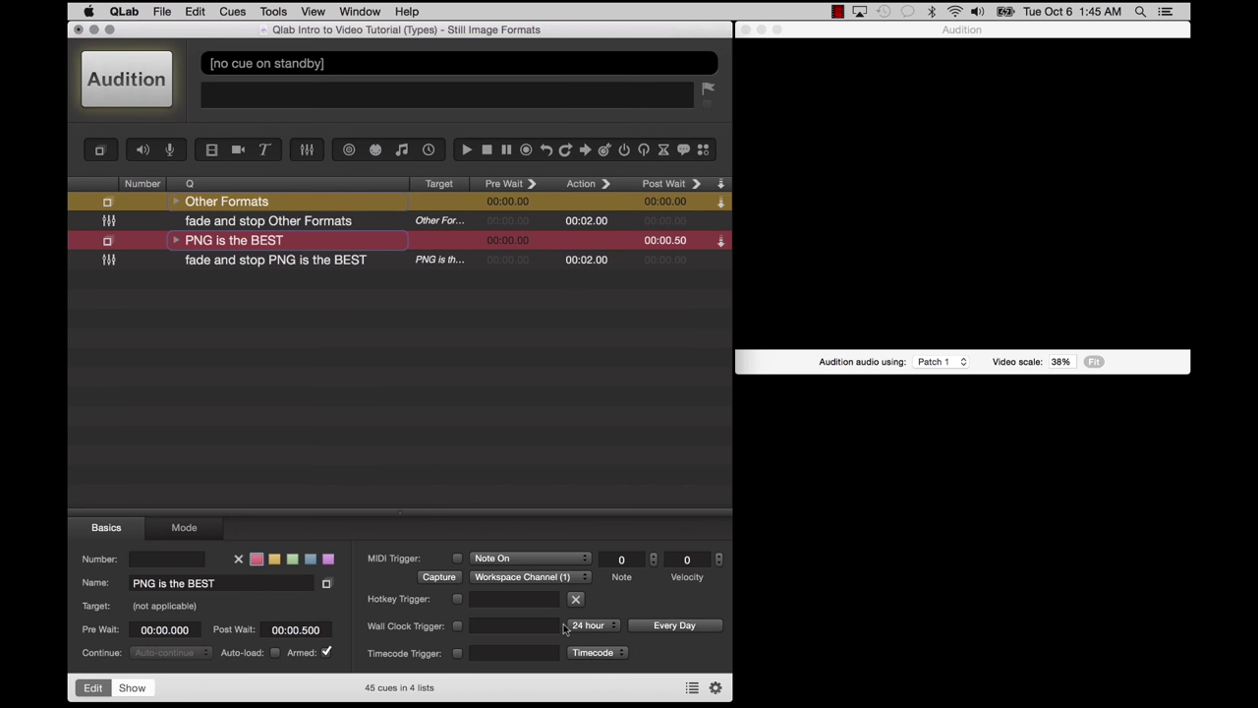
click(691, 688)
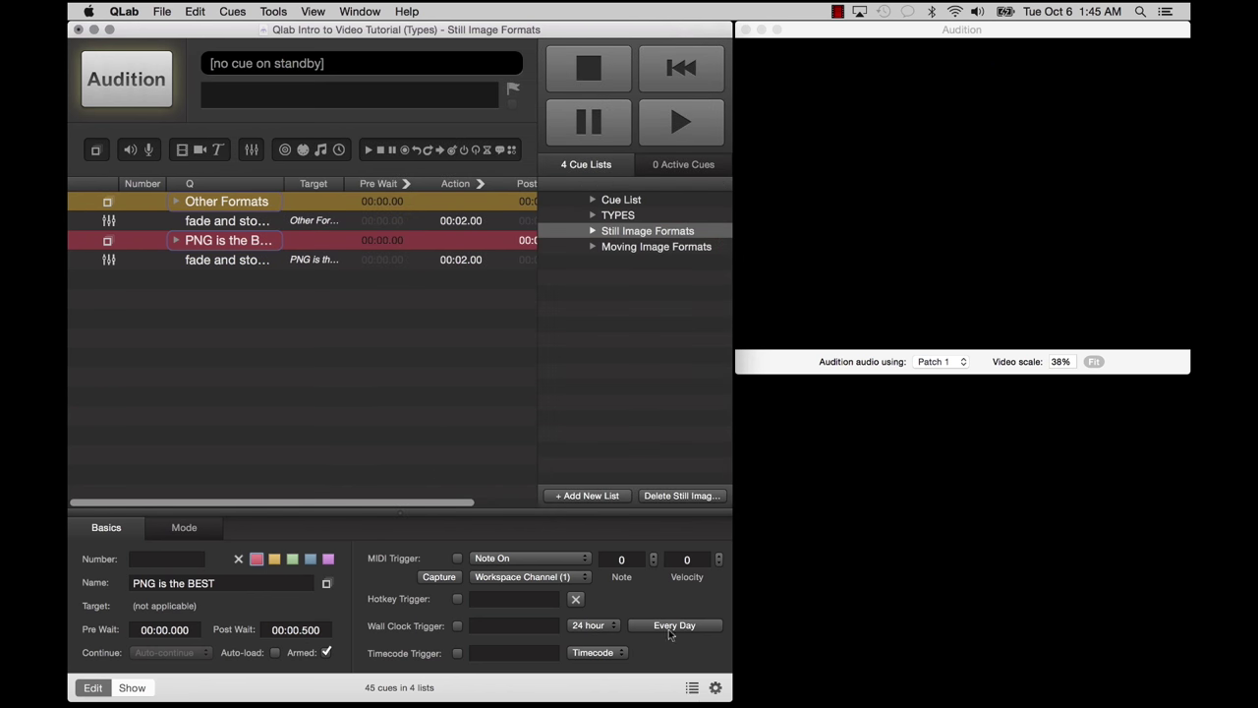
click(619, 251)
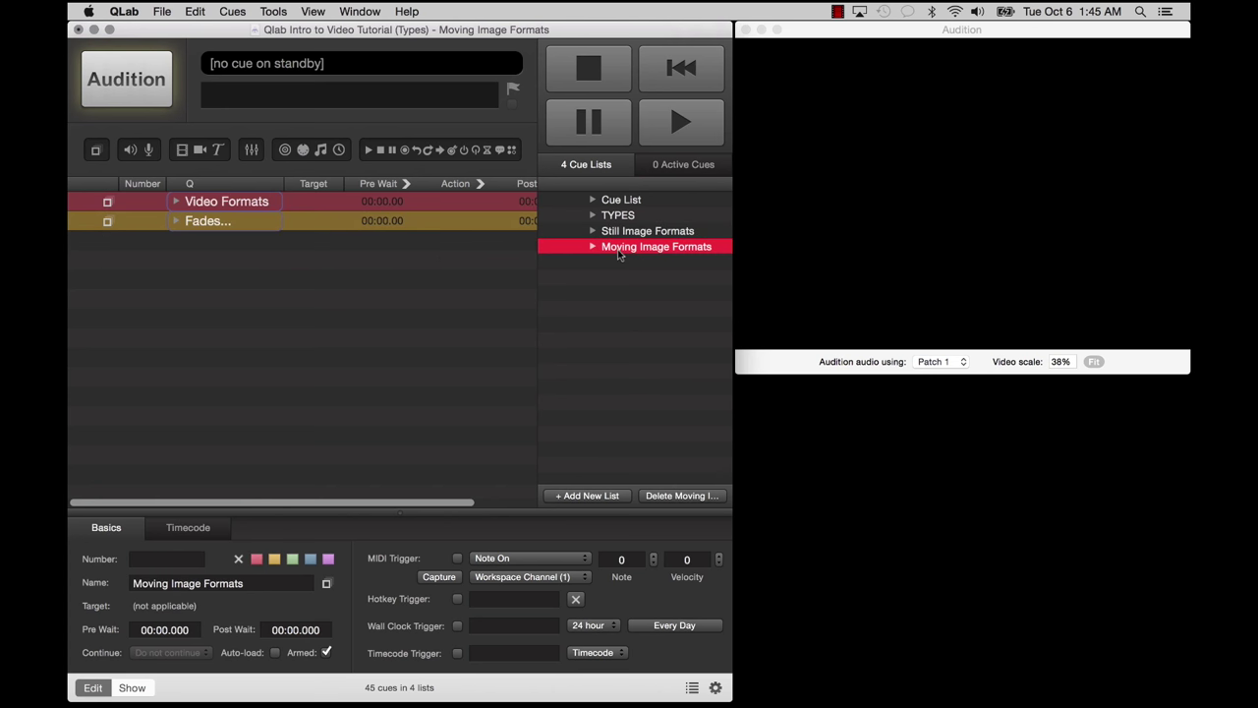
- Expand Video Formats and play Boat Ride, Subway Sunshine, Time Sq. Unicorn and Park Slope cues
key(super+l)
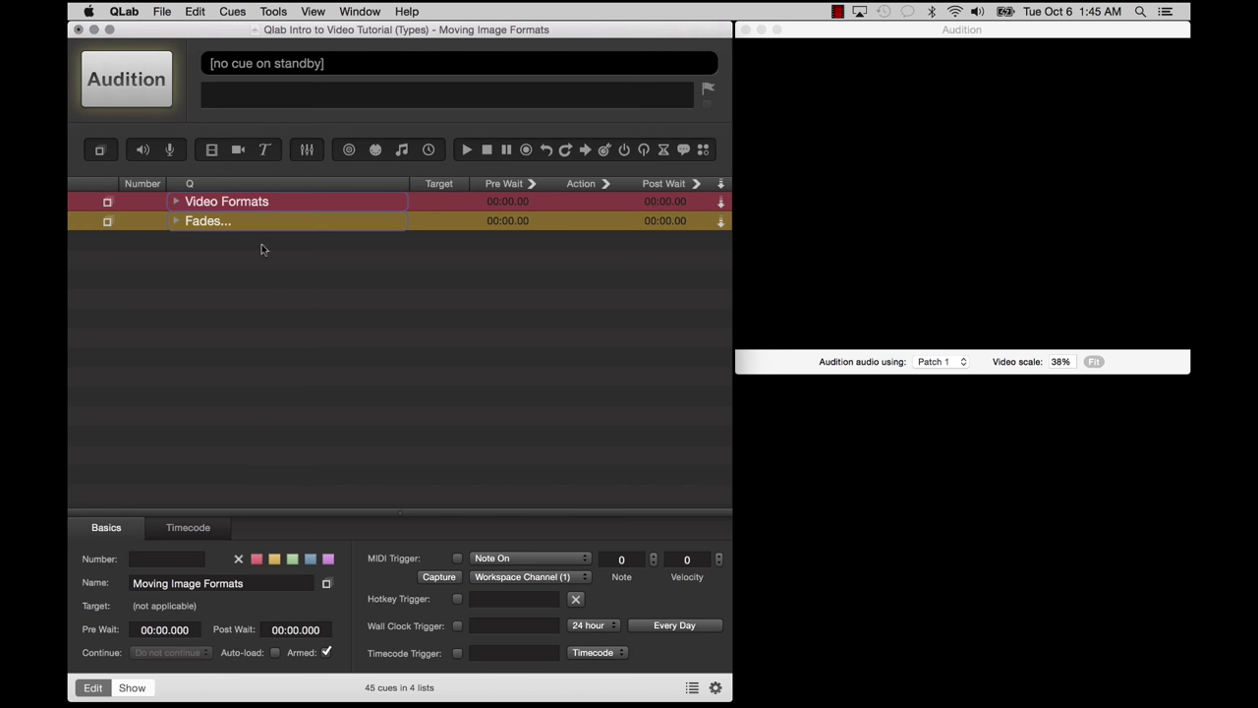
click(176, 201)
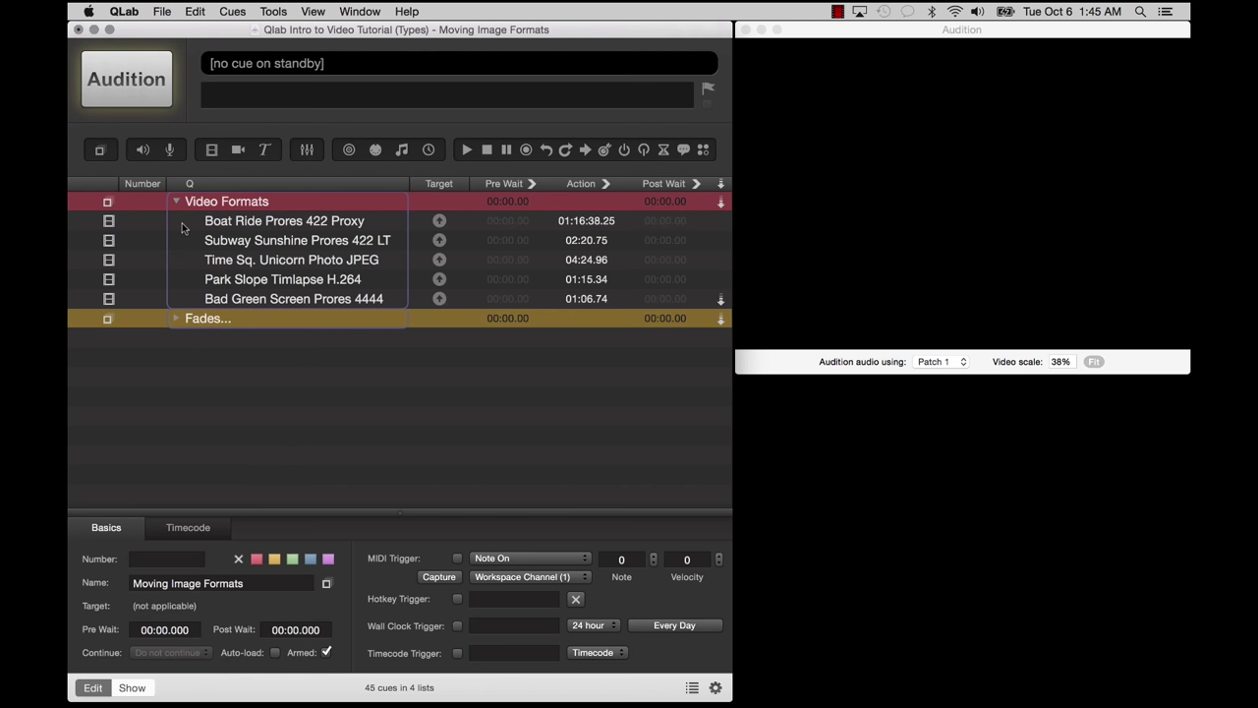
click(182, 225)
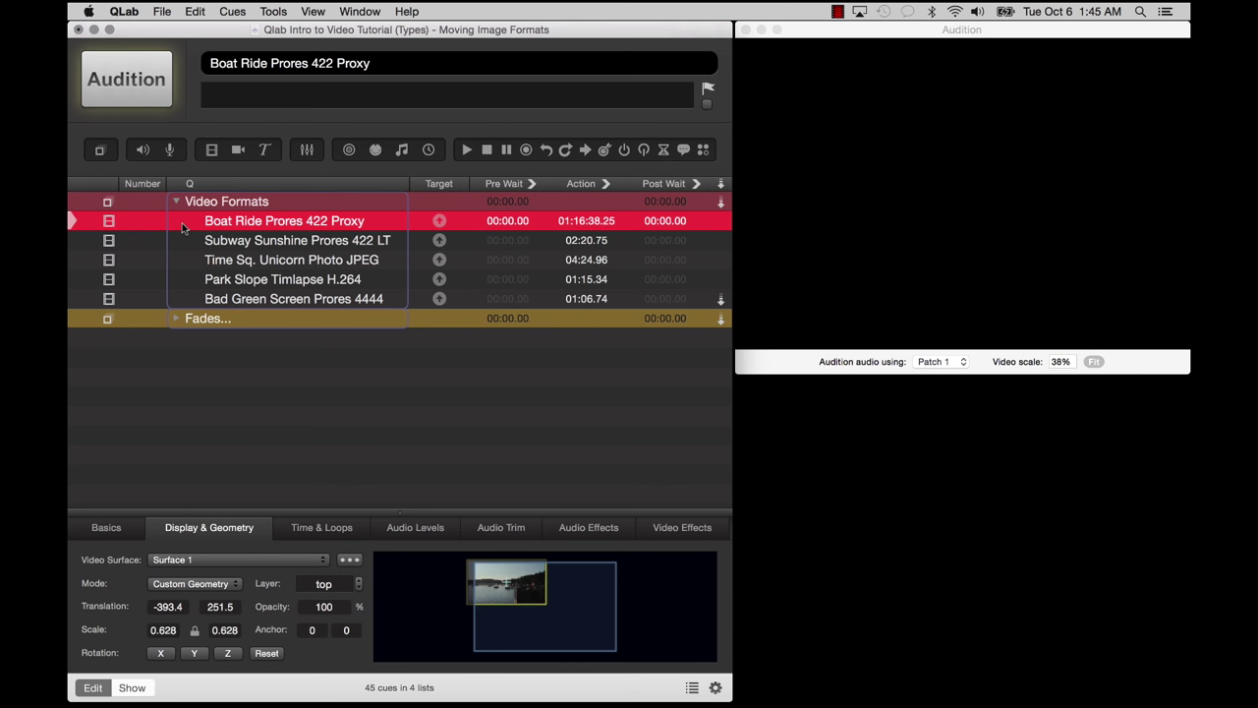
key(space)
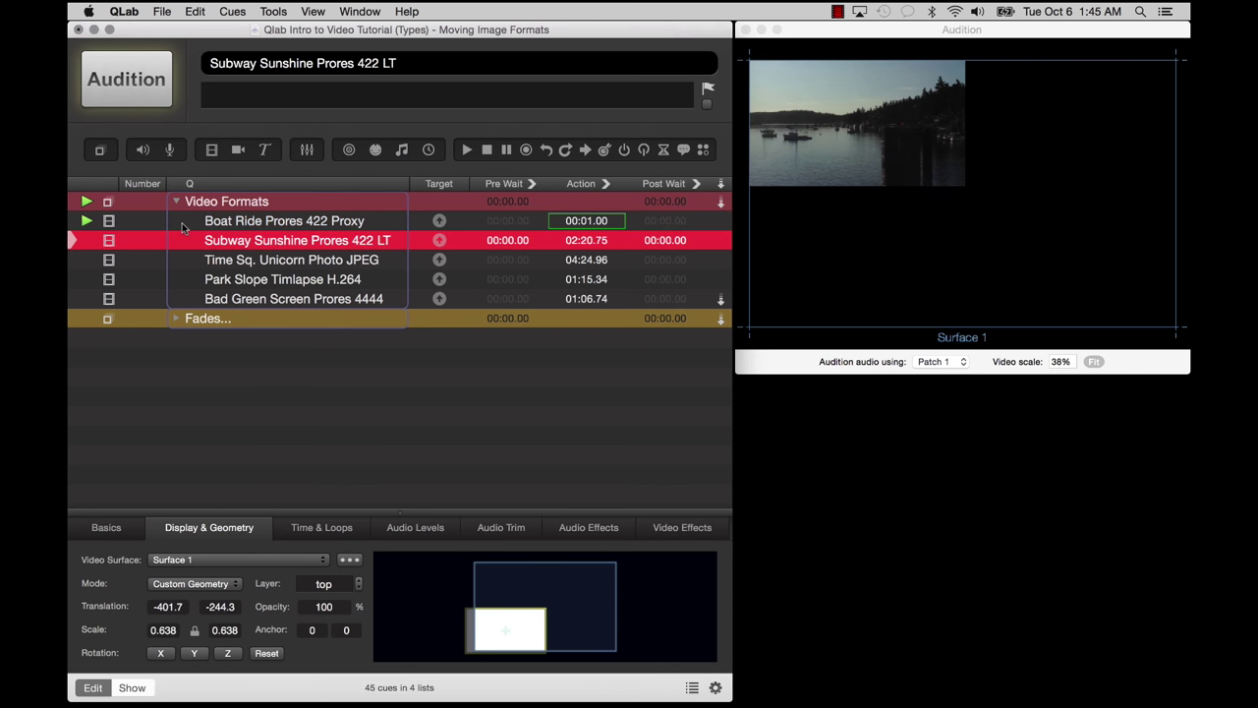
key(space)
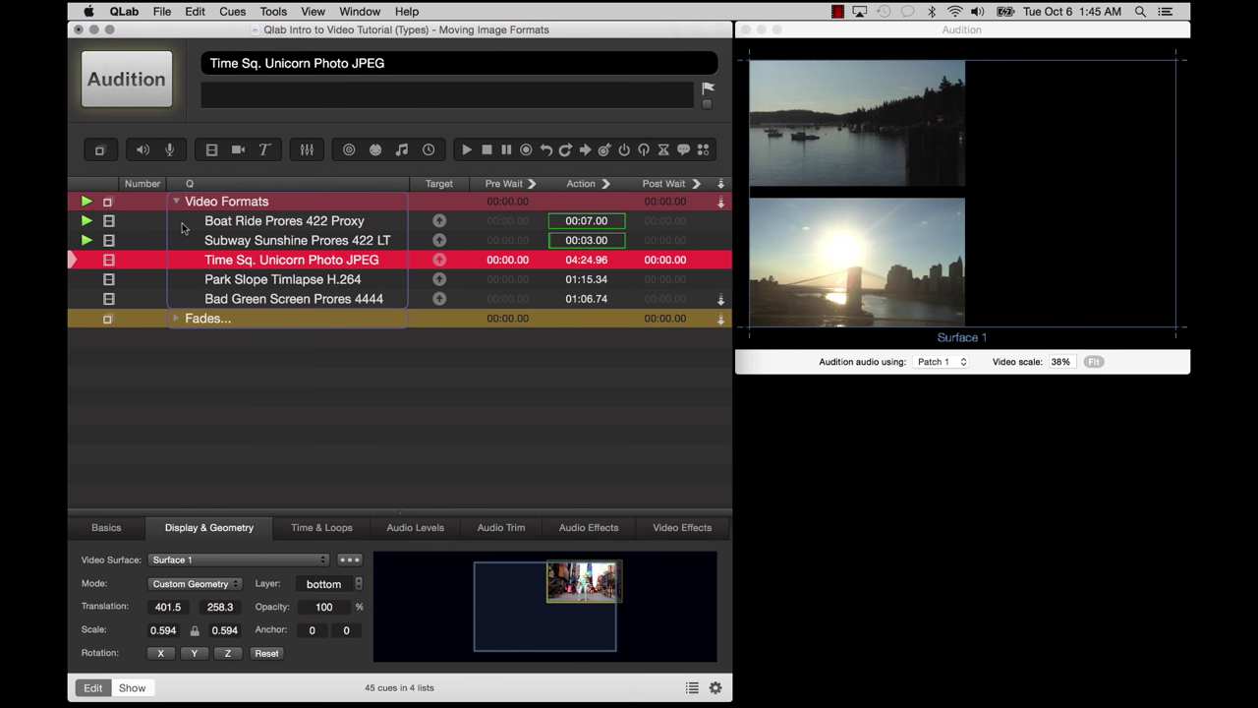
key(space)
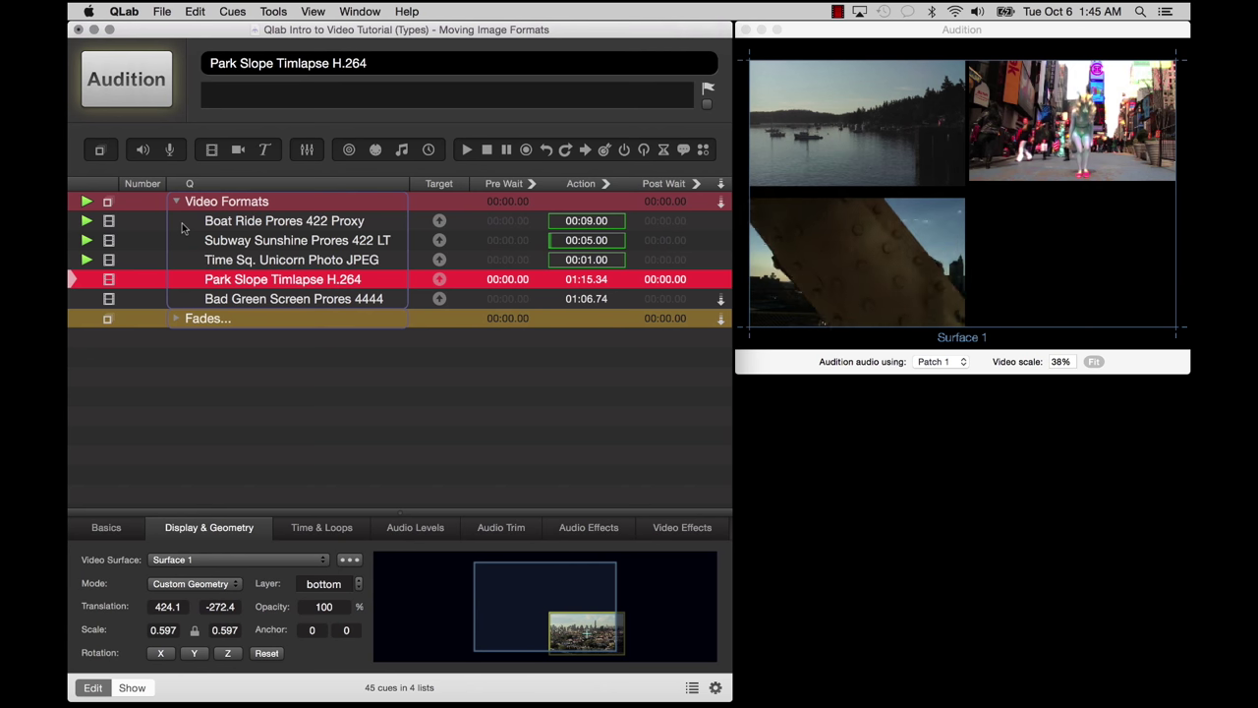
key(space)
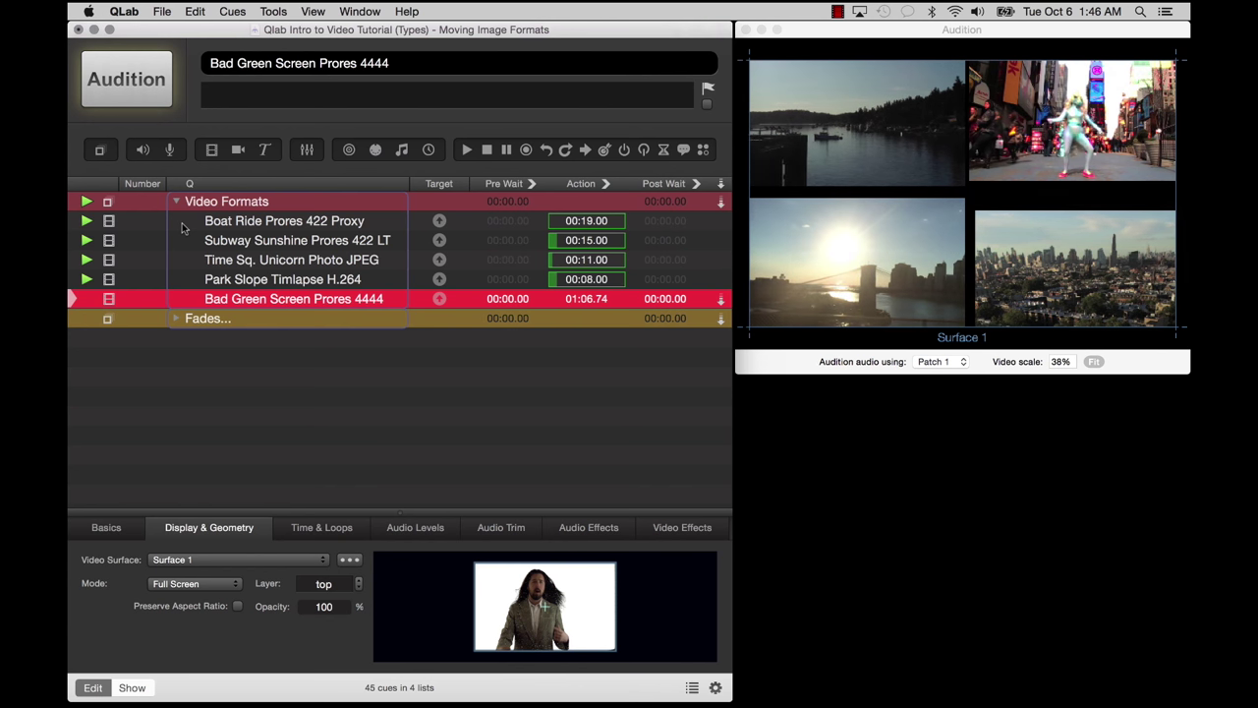
- Layer Bad Green Screen Prores 4444 over the four clips, then fade all cues out with Escape
key(space)
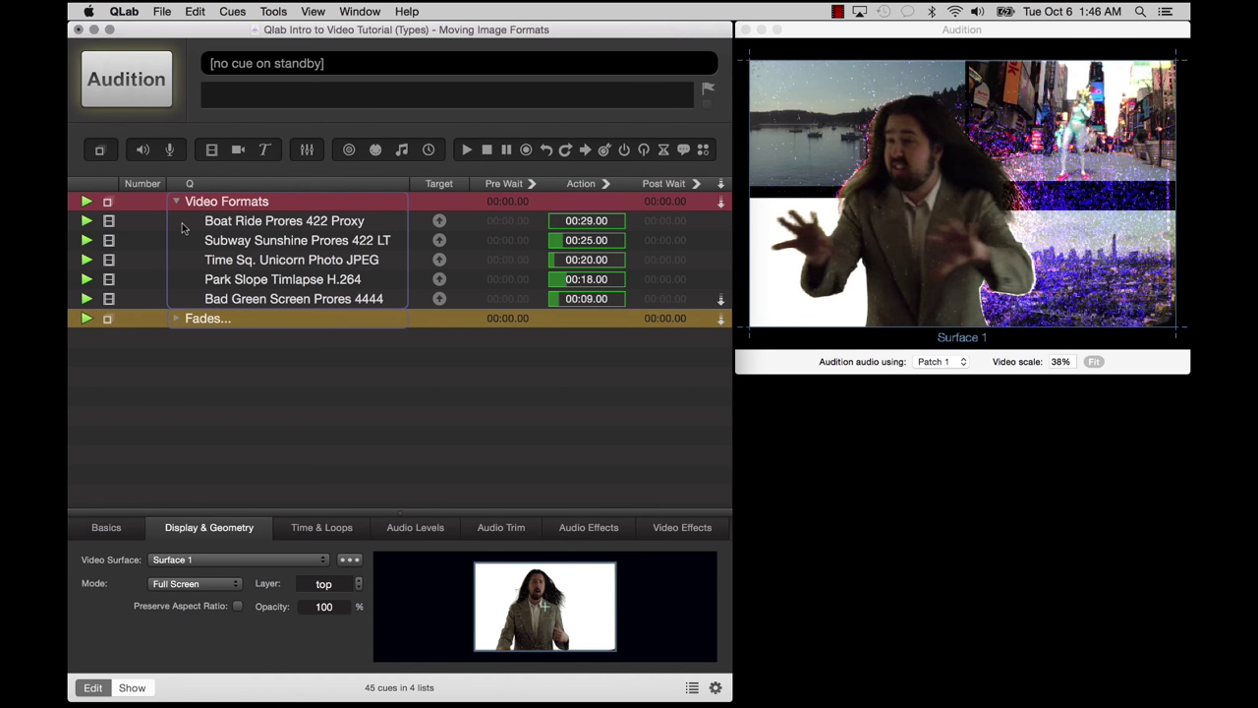
key(Escape)
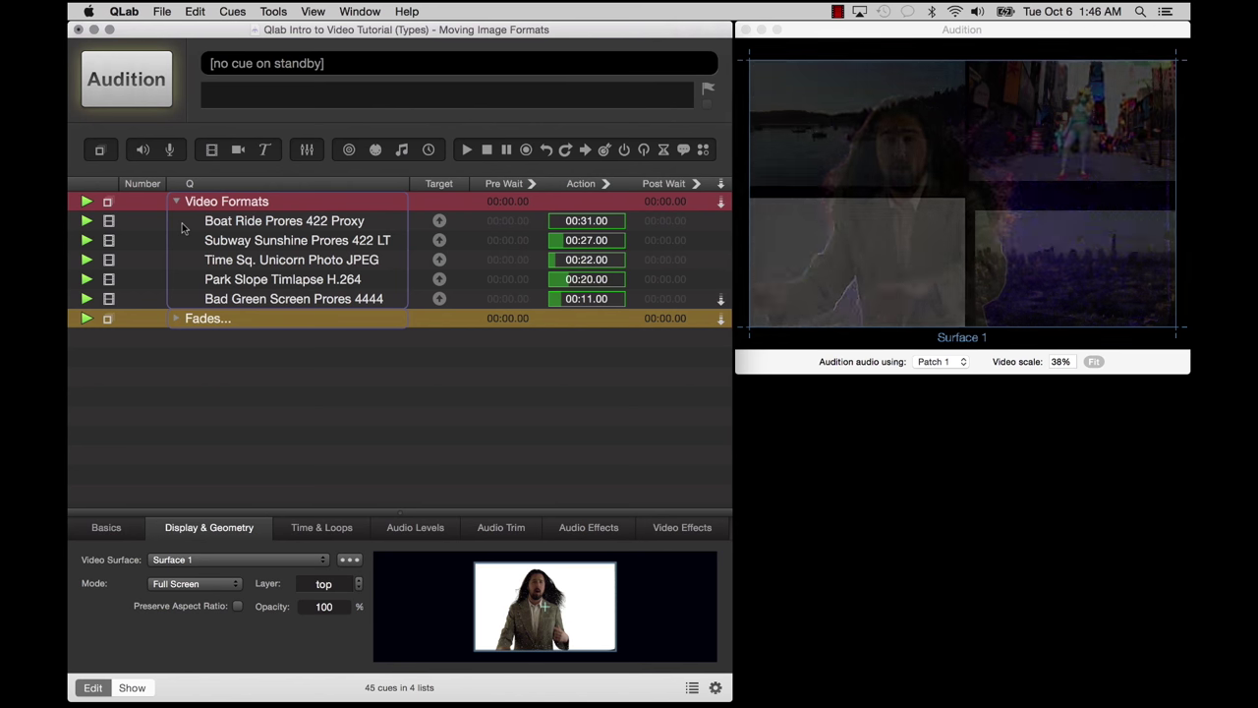